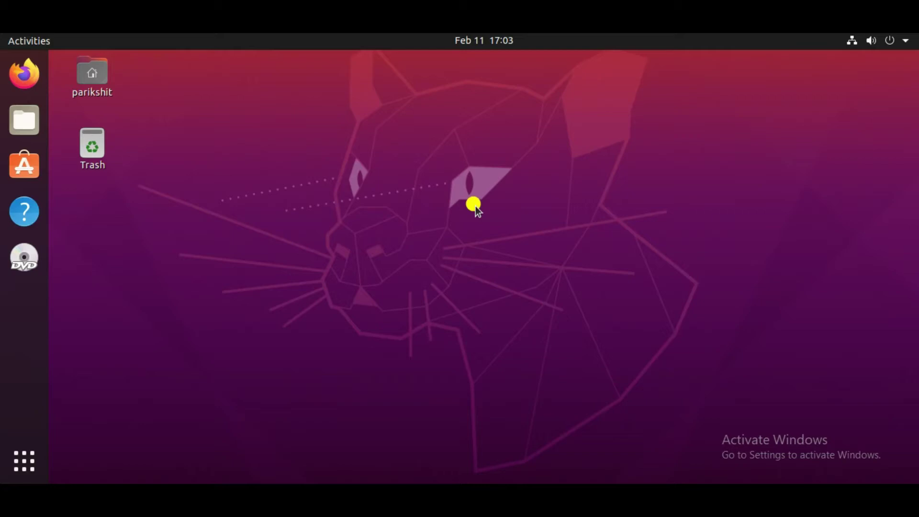
Launch Terminal from the application overview search
{"action": "left_click", "coordinate": [24, 462]}
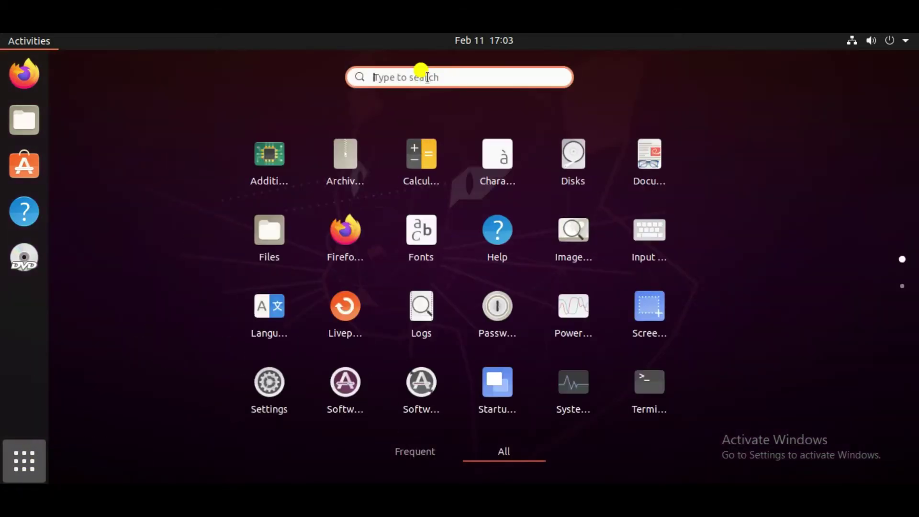
{"action": "type", "text": "termi"}
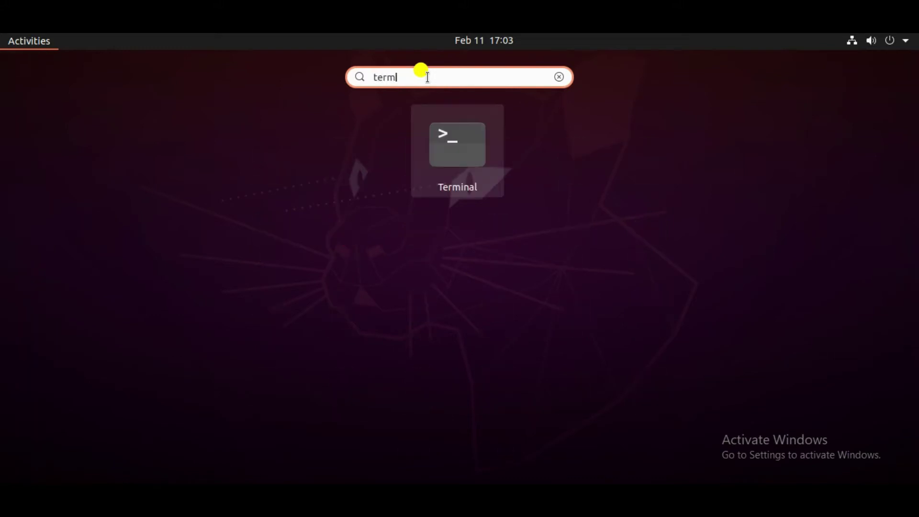
{"action": "type", "text": "nal"}
{"action": "left_click", "coordinate": [463, 149]}
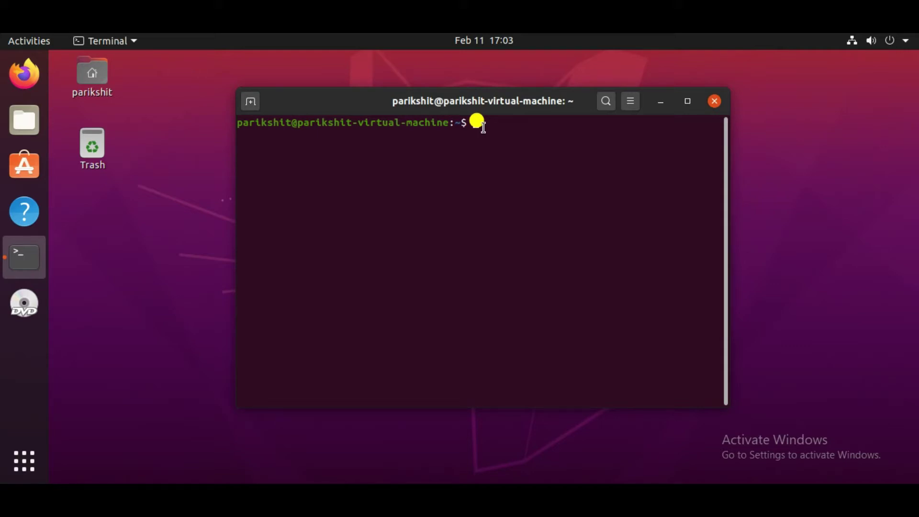
{"action": "type", "text": "sudo "}
{"action": "type", "text": "apt "}
{"action": "type", "text": "insat"}
Run 'sudo apt install python3' with your password, confirming Python 3.8.2 is already newest
{"action": "key", "text": "BackSpace"}
{"action": "key", "text": "BackSpace"}
{"action": "type", "text": "tall "}
{"action": "type", "text": "pytho"}
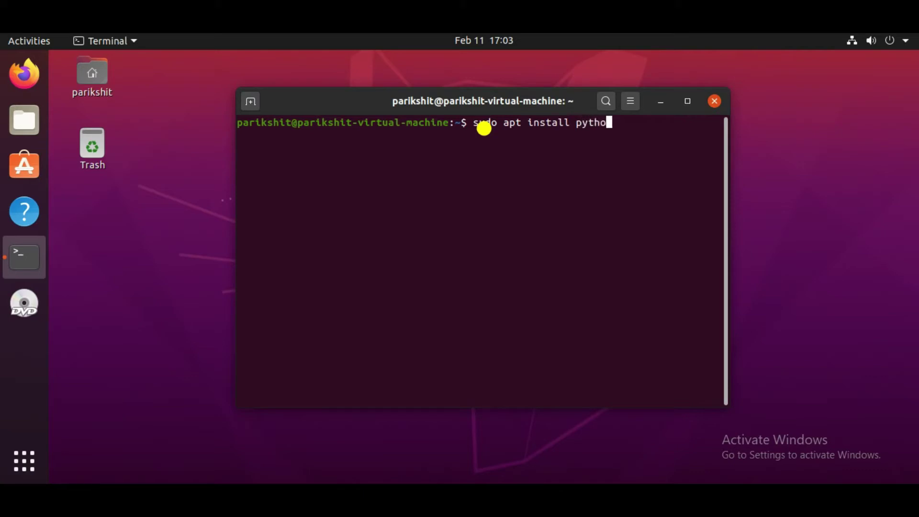
{"action": "type", "text": "n3"}
{"action": "key", "text": "Return"}
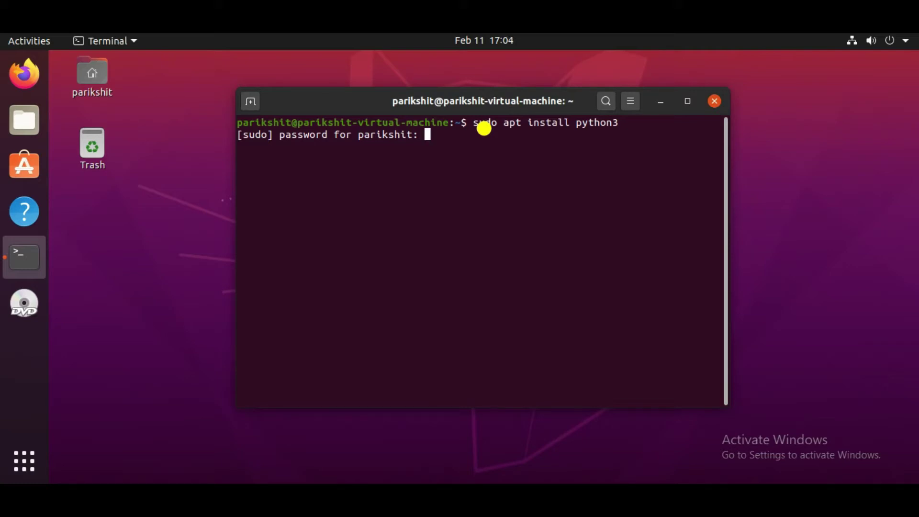
{"action": "key", "text": "Return"}
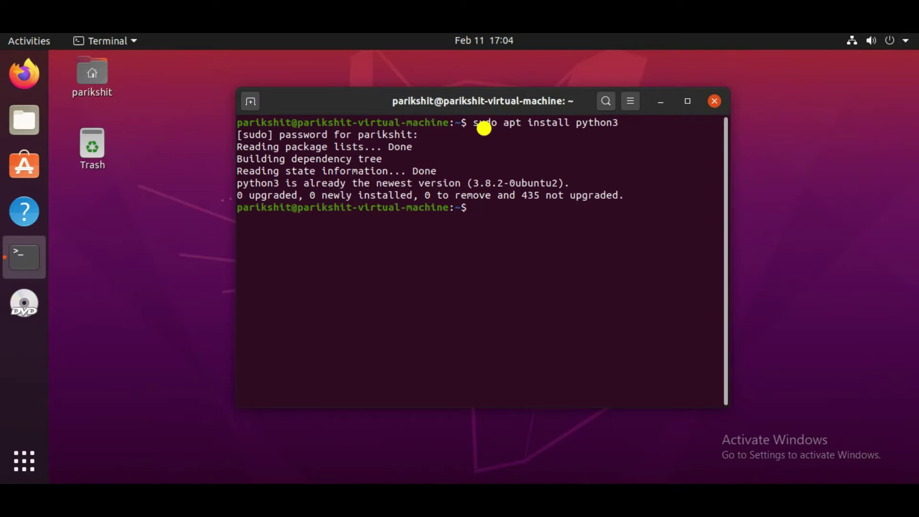
{"action": "type", "text": "p"}
{"action": "type", "text": "ip "}
{"action": "type", "text": "i"}
{"action": "type", "text": "nsta"}
Replace the mistyped pip command with 'sudo apt install python3-pip' and run it
{"action": "key", "text": "BackSpace"}
{"action": "key", "text": "BackSpace"}
{"action": "key", "text": "BackSpace"}
{"action": "key", "text": "BackSpace"}
{"action": "key", "text": "BackSpace"}
{"action": "key", "text": "BackSpace"}
{"action": "key", "text": "BackSpace"}
{"action": "key", "text": "BackSpace"}
{"action": "type", "text": "sudo apt "}
{"action": "type", "text": "install "}
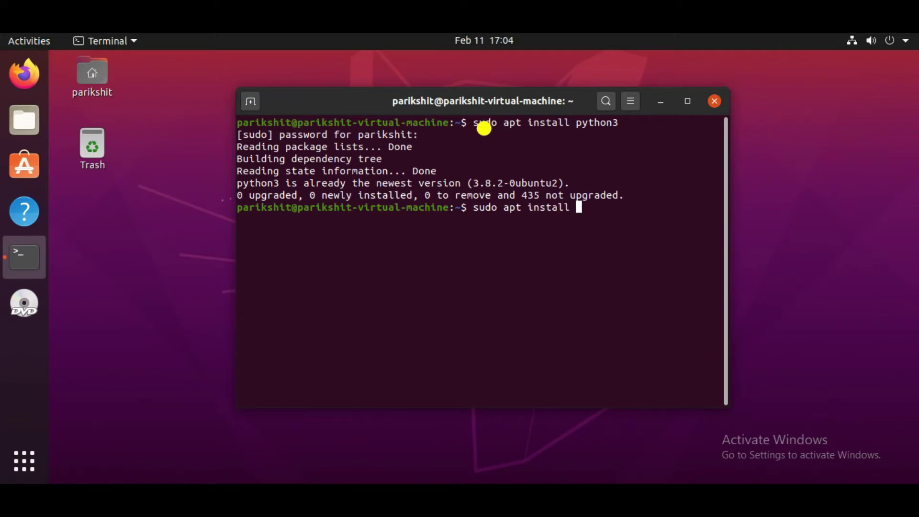
{"action": "type", "text": "pytho"}
{"action": "type", "text": "n3-"}
{"action": "type", "text": "pip"}
{"action": "key", "text": "Return"}
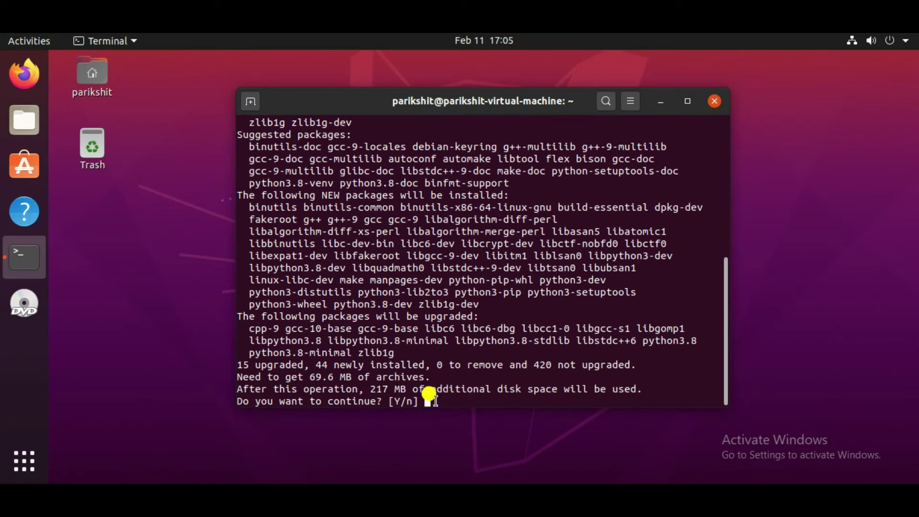
Answer y to continue installing the 44 new packages and let apt finish
{"action": "key", "text": "Return"}
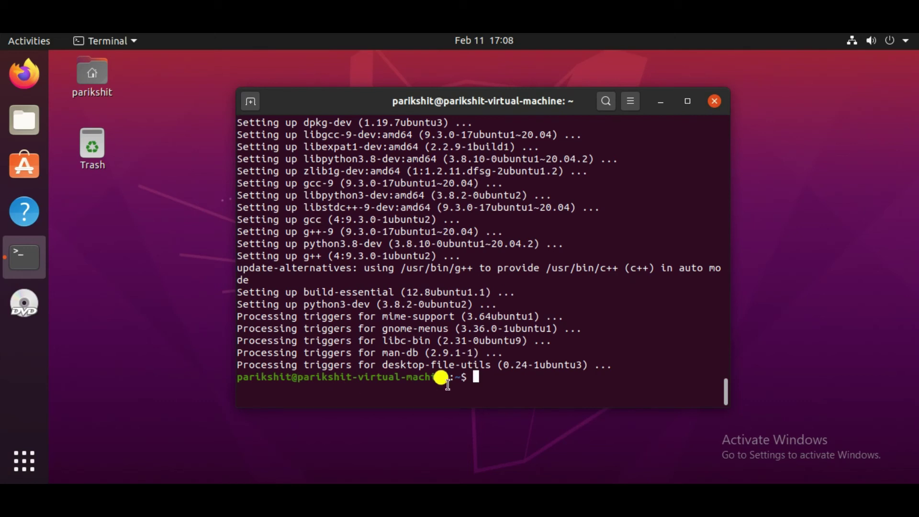
{"action": "type", "text": "pip"}
{"action": "type", "text": "3"}
Run pip3 to print its usage help and general options
{"action": "key", "text": "Return"}
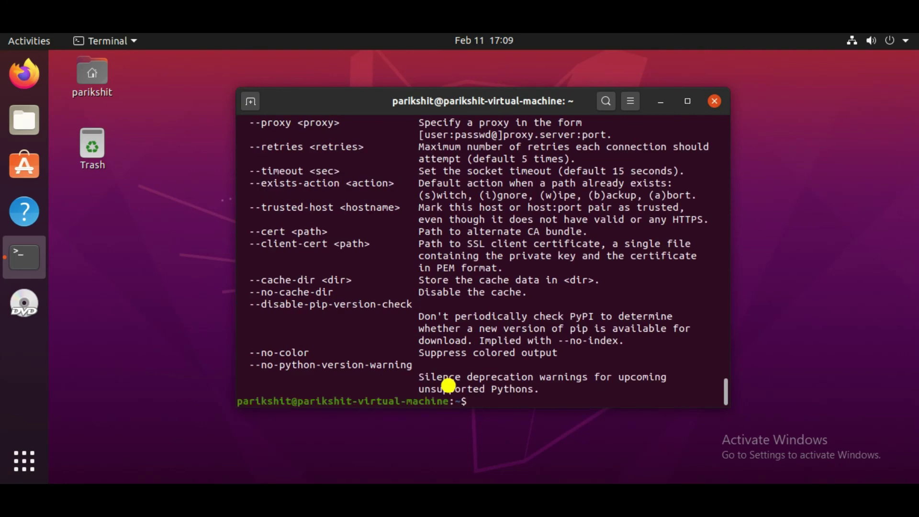
{"action": "scroll", "coordinate": [468, 351], "scroll_direction": "up", "scroll_amount": 2}
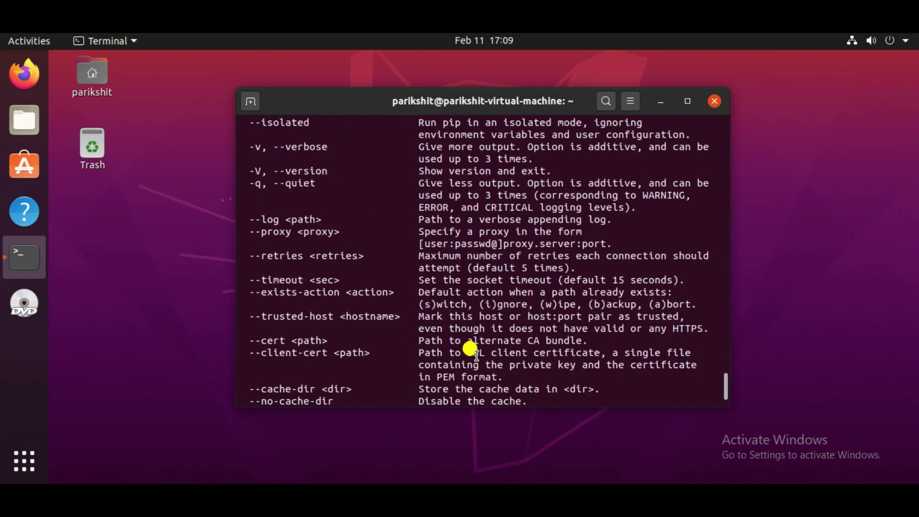
{"action": "scroll", "coordinate": [469, 350], "scroll_direction": "up", "scroll_amount": 2}
{"action": "scroll", "coordinate": [469, 349], "scroll_direction": "up", "scroll_amount": 1}
{"action": "scroll", "coordinate": [469, 349], "scroll_direction": "down", "scroll_amount": 1}
{"action": "scroll", "coordinate": [470, 349], "scroll_direction": "down", "scroll_amount": 2}
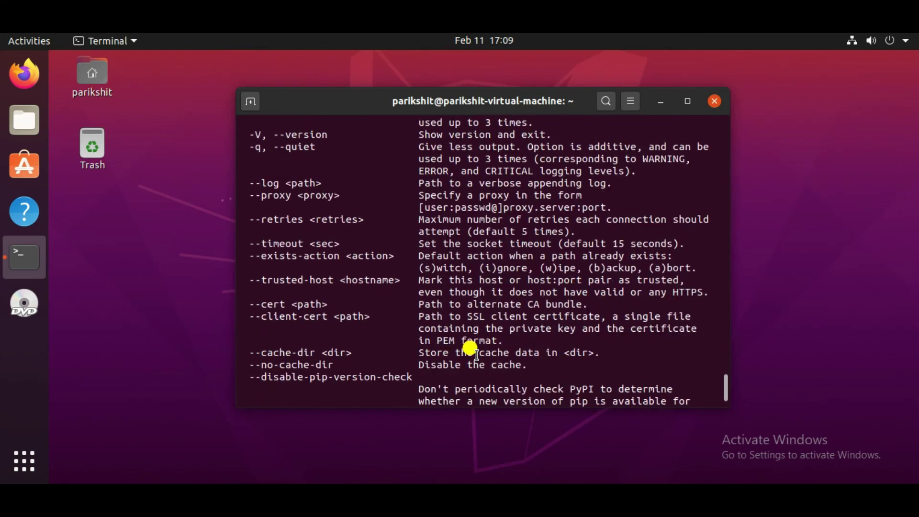
{"action": "scroll", "coordinate": [470, 350], "scroll_direction": "down", "scroll_amount": 1}
{"action": "scroll", "coordinate": [470, 349], "scroll_direction": "down", "scroll_amount": 1}
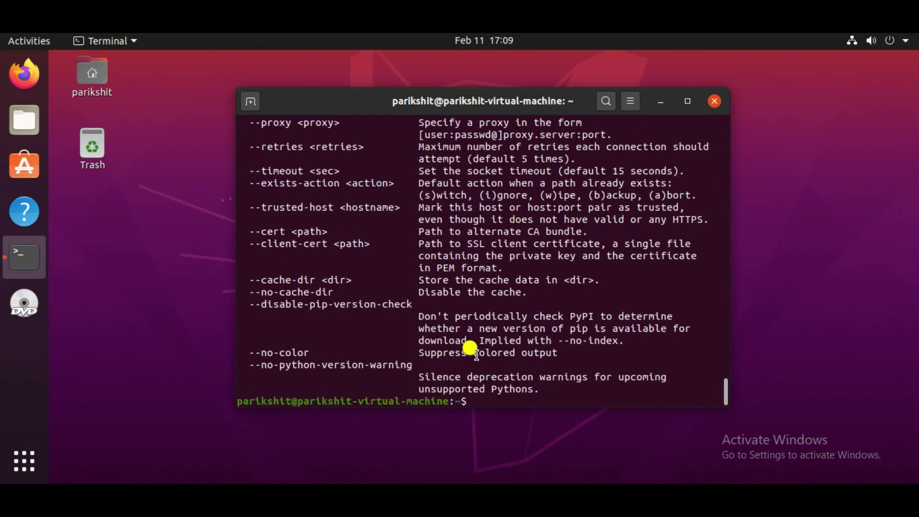